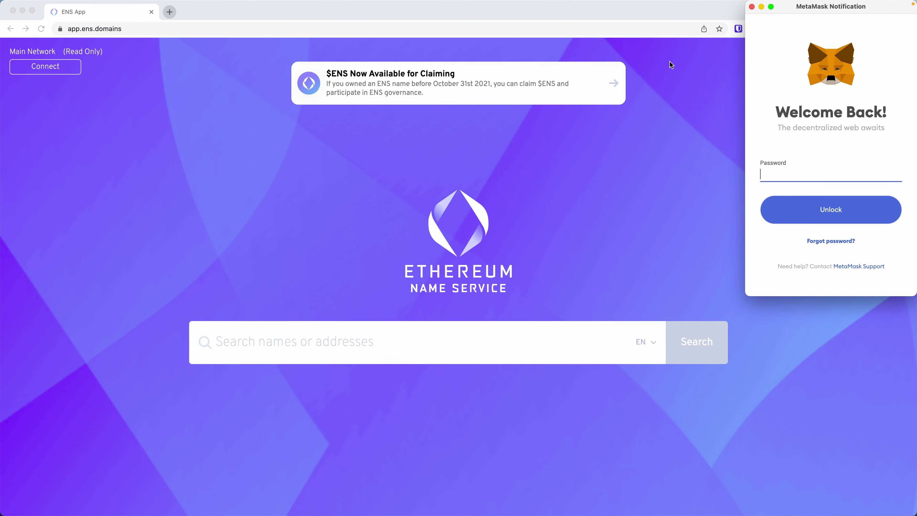
- Dismiss the MetaMask notification window and open Chrome's page of installed extensions
{"action": "left_click_drag", "start_coordinate": [786, 12], "coordinate": [774, 93]}
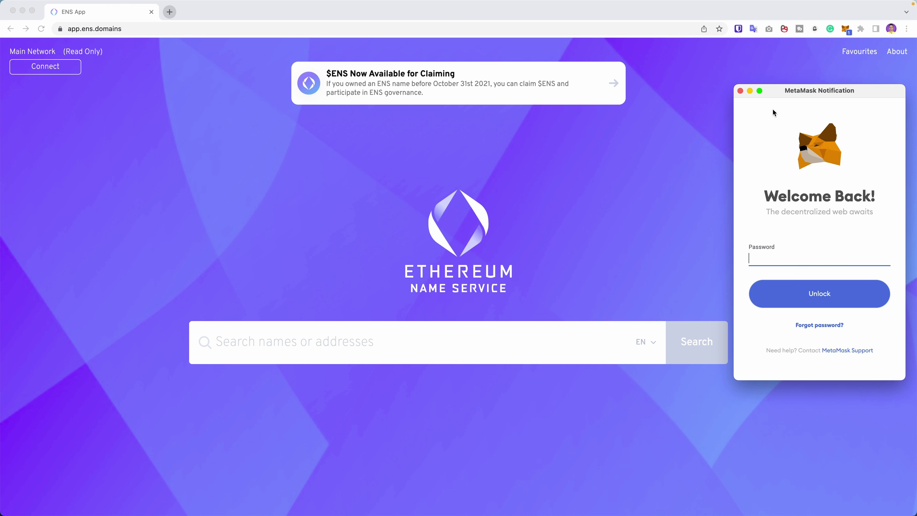
{"action": "left_click", "coordinate": [740, 91]}
{"action": "left_click", "coordinate": [906, 29]}
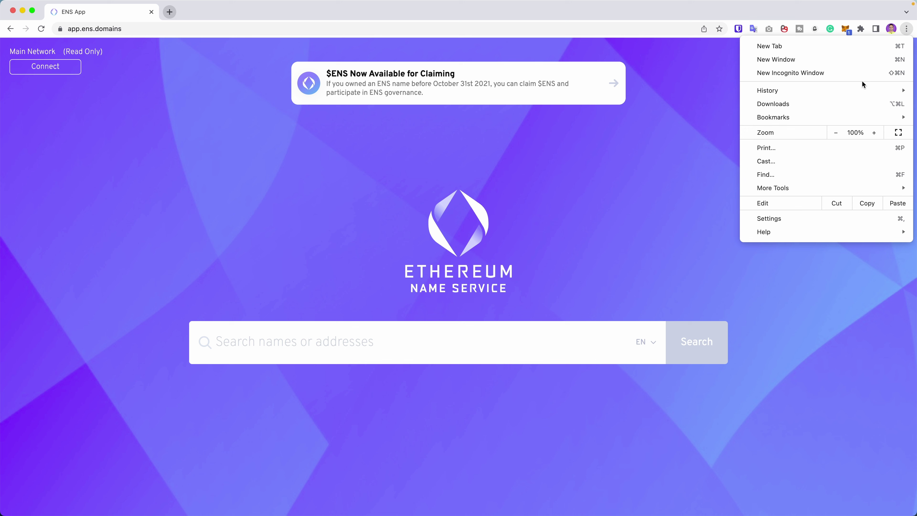
{"action": "mouse_move", "coordinate": [785, 187]}
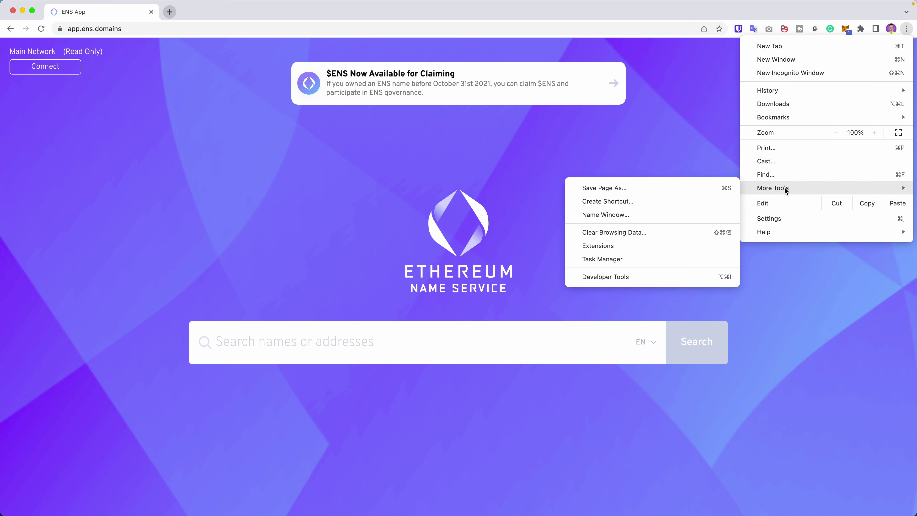
{"action": "left_click", "coordinate": [593, 248]}
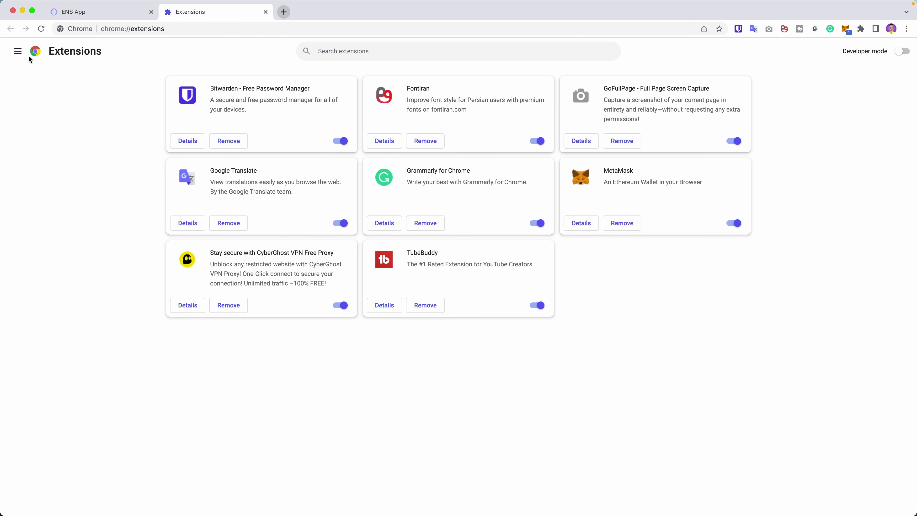
- Look up metamask in the Chrome Web Store, view the MetaMask extension's page, and close the store and extensions pages
{"action": "left_click", "coordinate": [17, 51]}
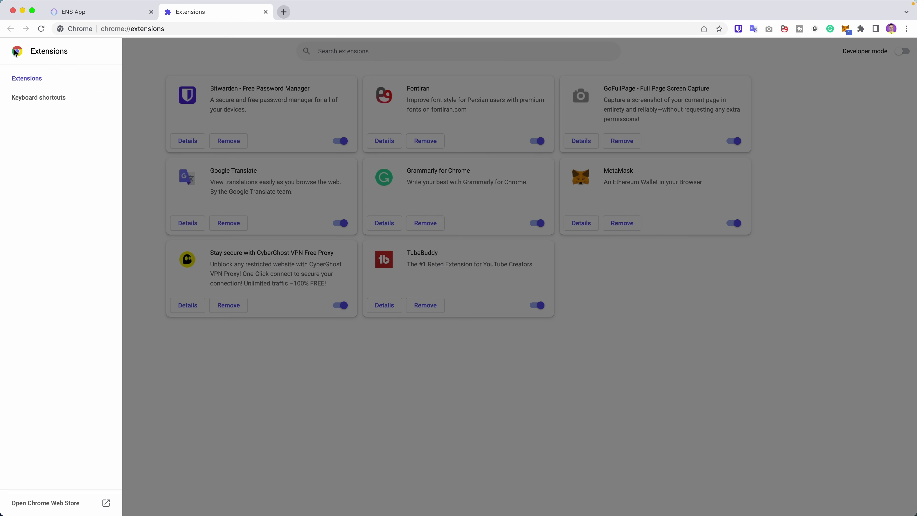
{"action": "left_click", "coordinate": [38, 503]}
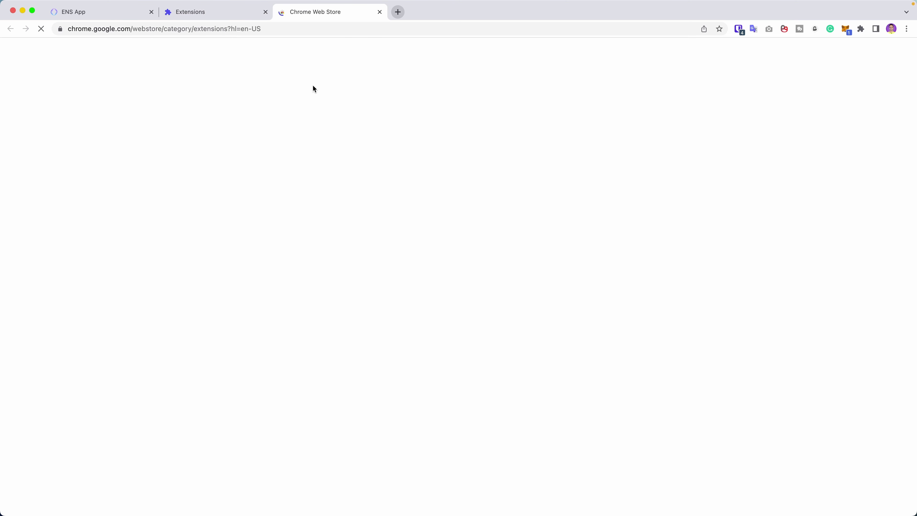
{"action": "type", "text": "metamask"}
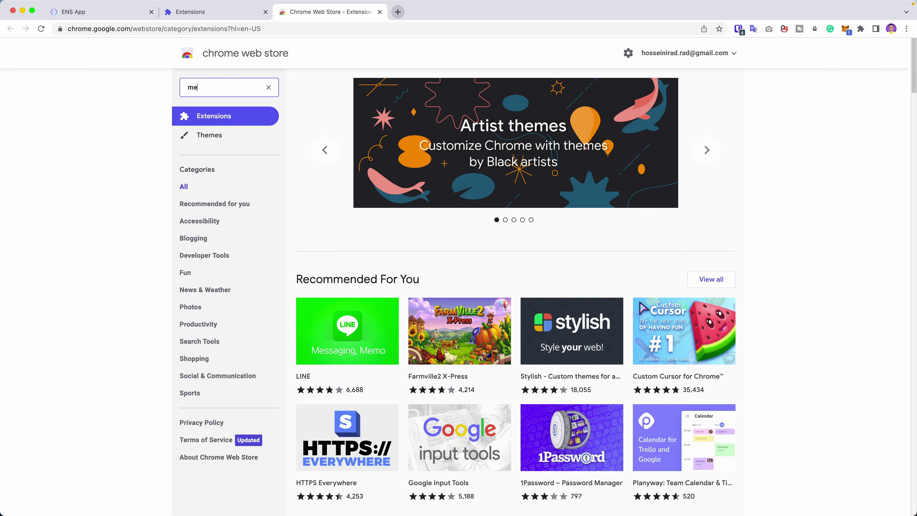
{"action": "key", "text": "Return"}
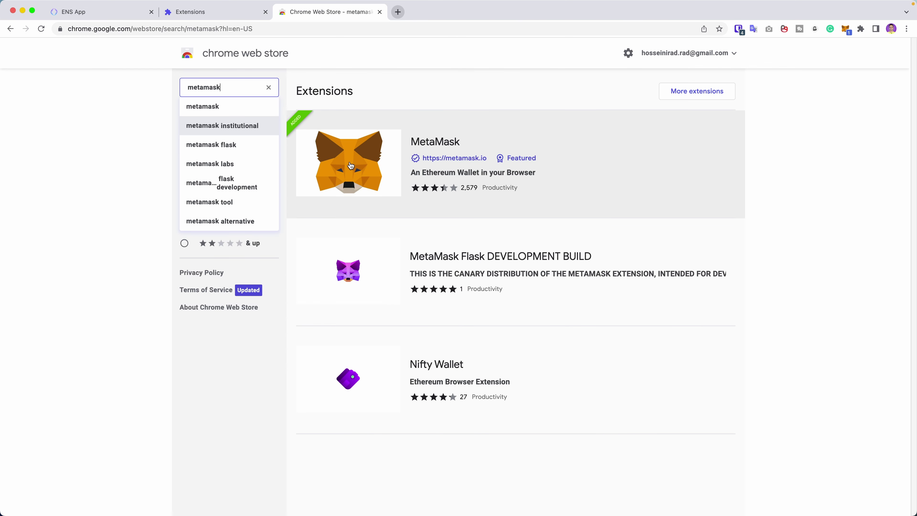
{"action": "left_click", "coordinate": [344, 200]}
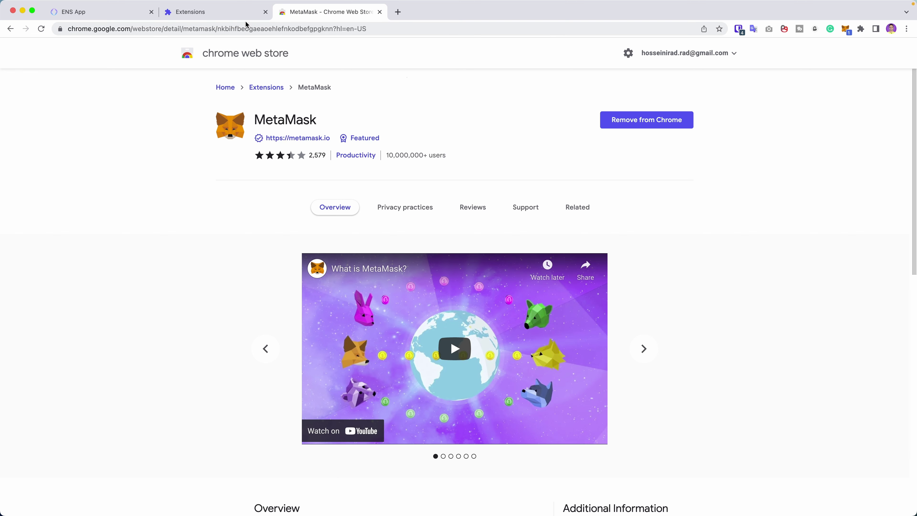
{"action": "left_click", "coordinate": [379, 12]}
{"action": "left_click", "coordinate": [265, 12]}
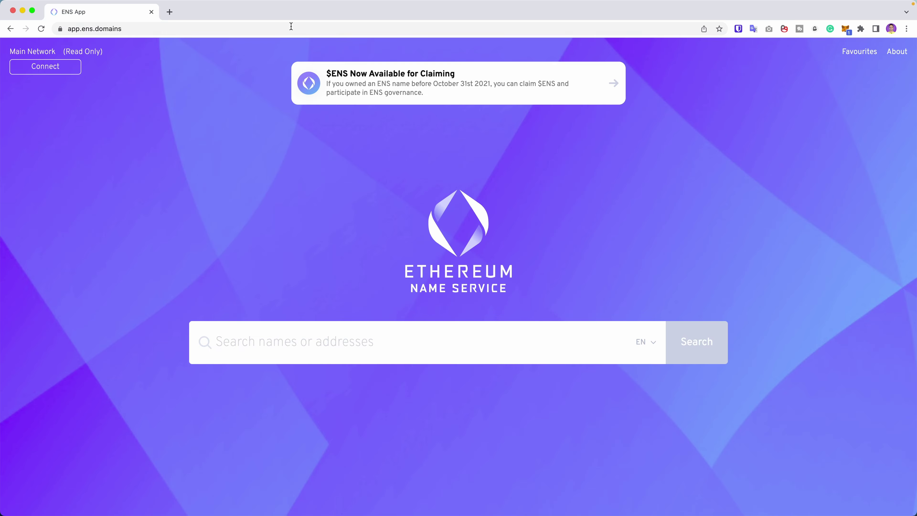
- Unlock the MetaMask wallet with the account password and close its popup
{"action": "left_click", "coordinate": [846, 29]}
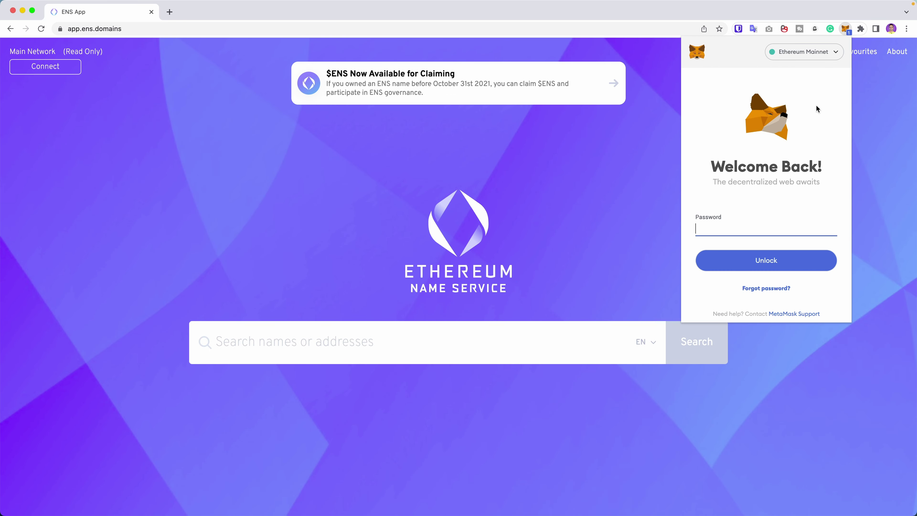
{"action": "type", "text": "********"}
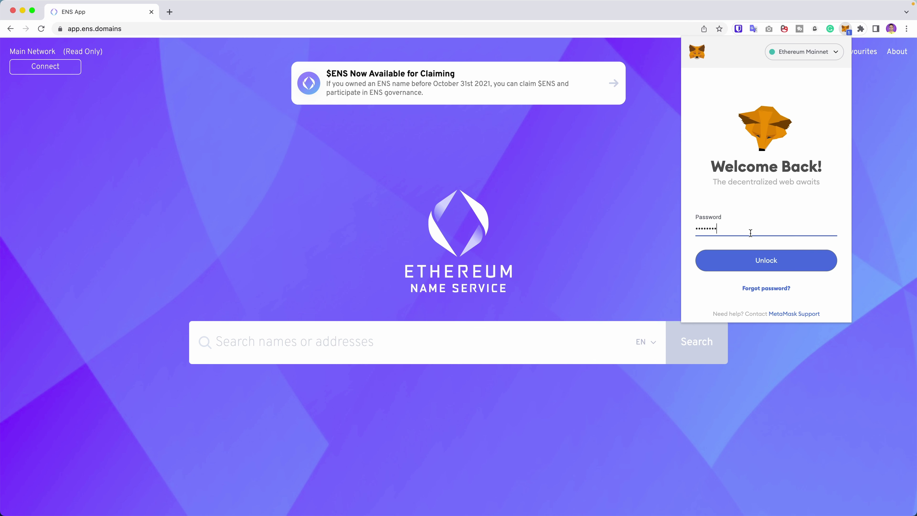
{"action": "left_click", "coordinate": [757, 266]}
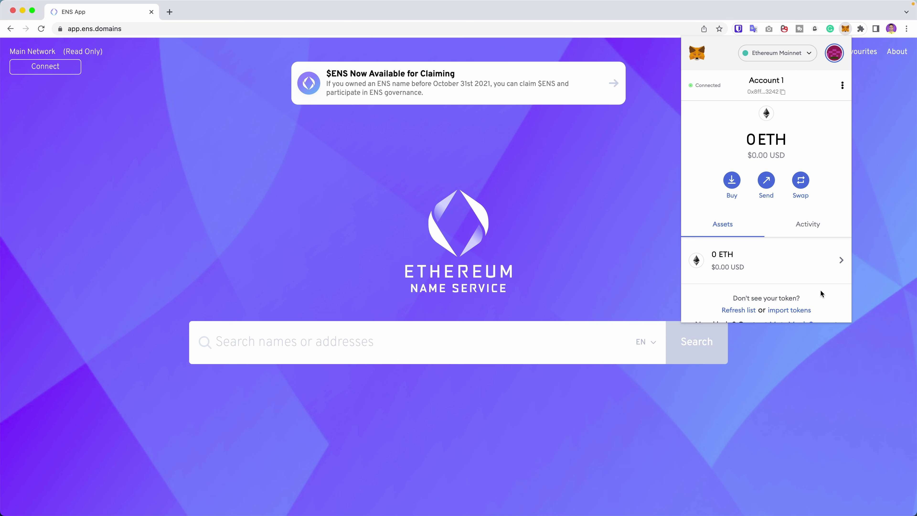
{"action": "left_click", "coordinate": [665, 286]}
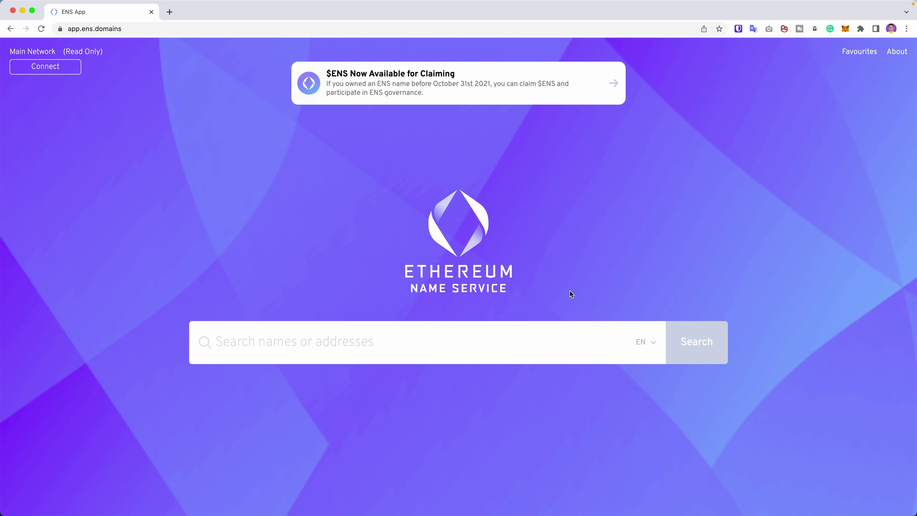
- Search ENS for the owner's full name as one word and open the registration page of the .eth result
{"action": "left_click", "coordinate": [490, 342]}
{"action": "type", "text": "rezarad"}
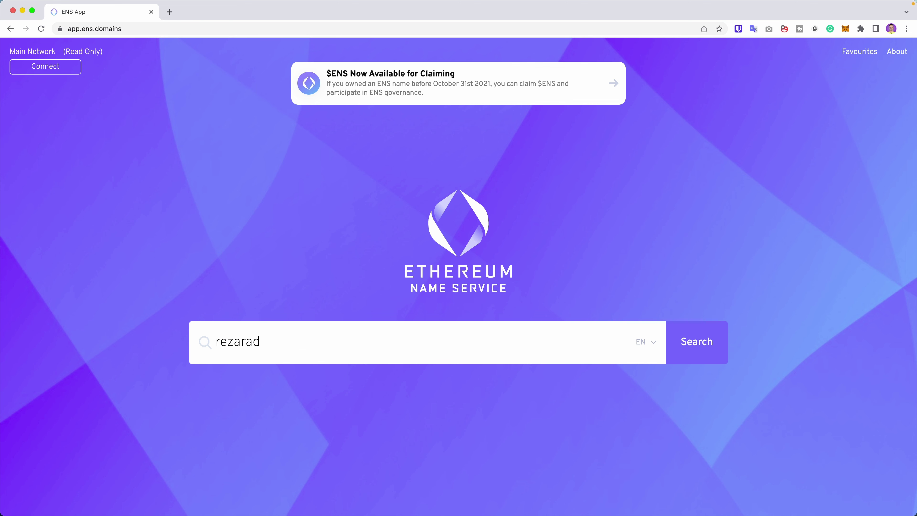
{"action": "key", "text": "Return"}
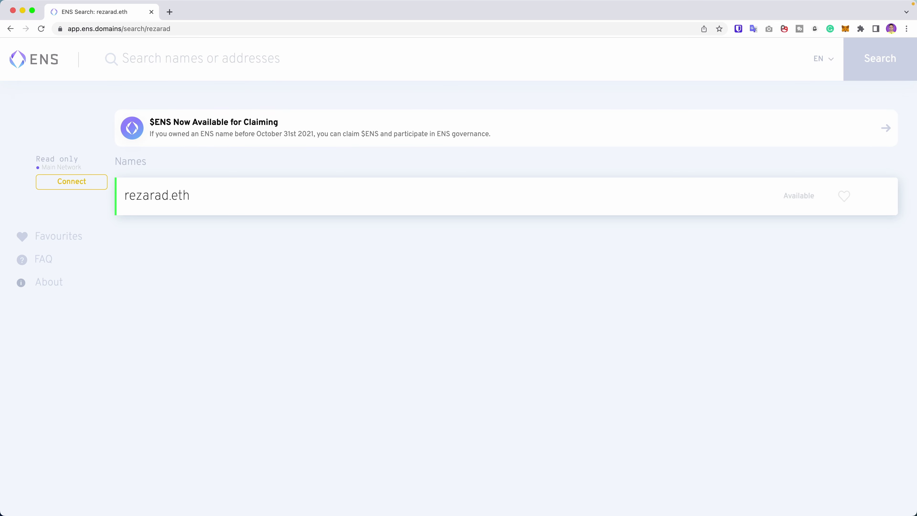
{"action": "left_click", "coordinate": [175, 201]}
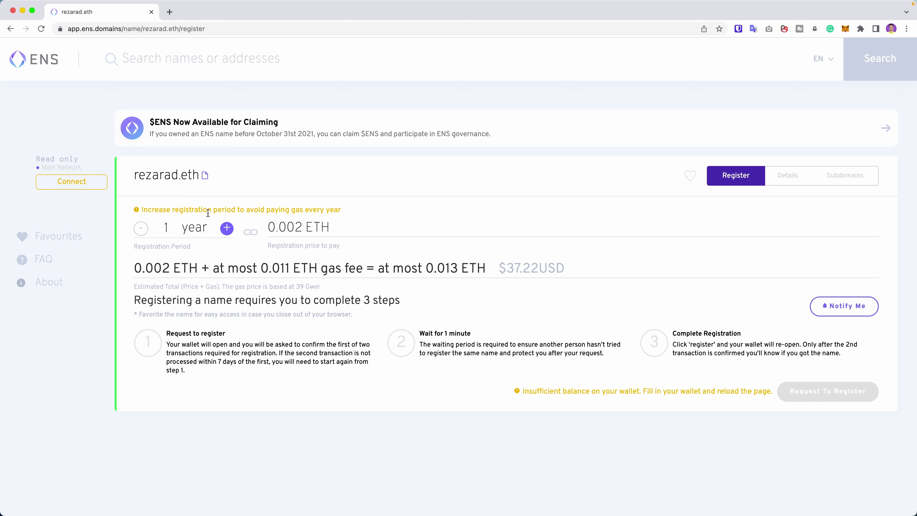
- Raise the registration period, return it to 1 year, and highlight the registration fee in the cost estimate
{"action": "left_click", "coordinate": [227, 228]}
{"action": "left_click", "coordinate": [137, 211]}
{"action": "double_click", "coordinate": [156, 267]}
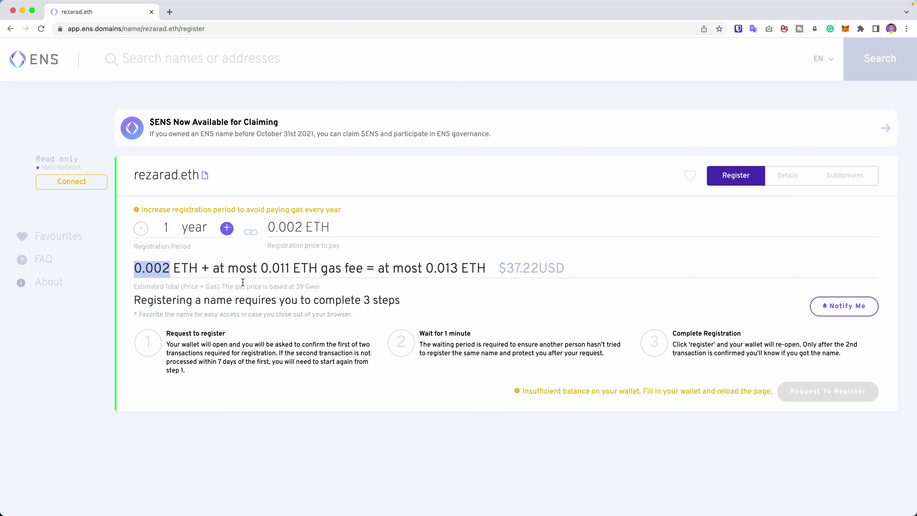
{"action": "left_click_drag", "start_coordinate": [197, 268], "coordinate": [134, 268]}
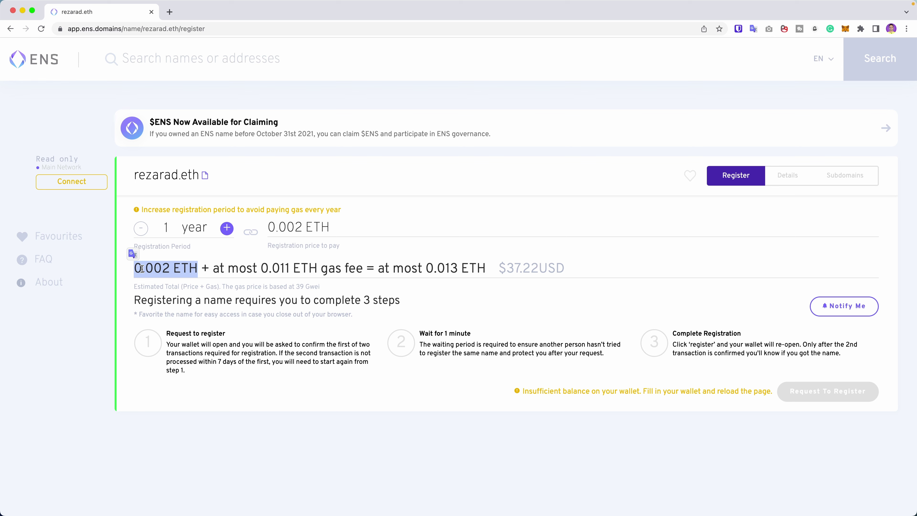
- Switch to Calculator, multiply 3000 by 0.002, and return to the browser
{"action": "key", "text": "super+Tab"}
{"action": "type", "text": "3000"}
{"action": "key", "text": "slash"}
{"action": "key", "text": "asterisk"}
{"action": "type", "text": "0.002"}
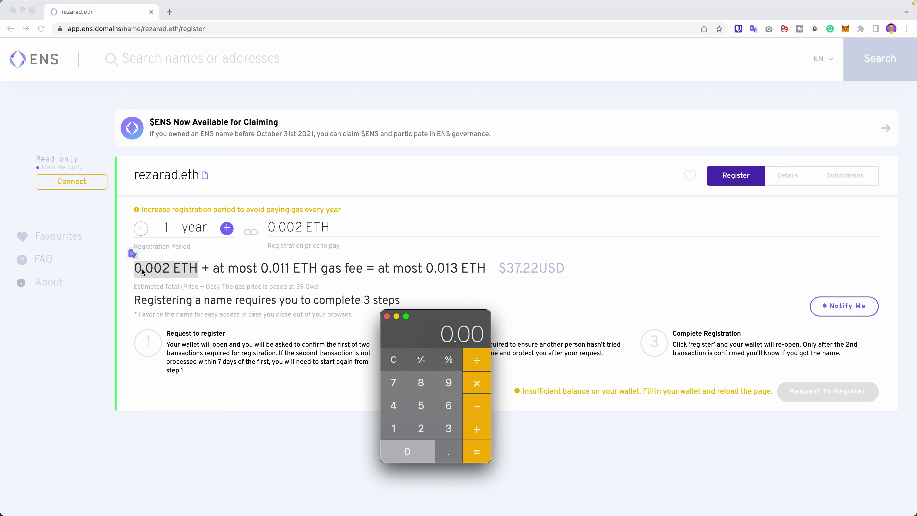
{"action": "key", "text": "Return"}
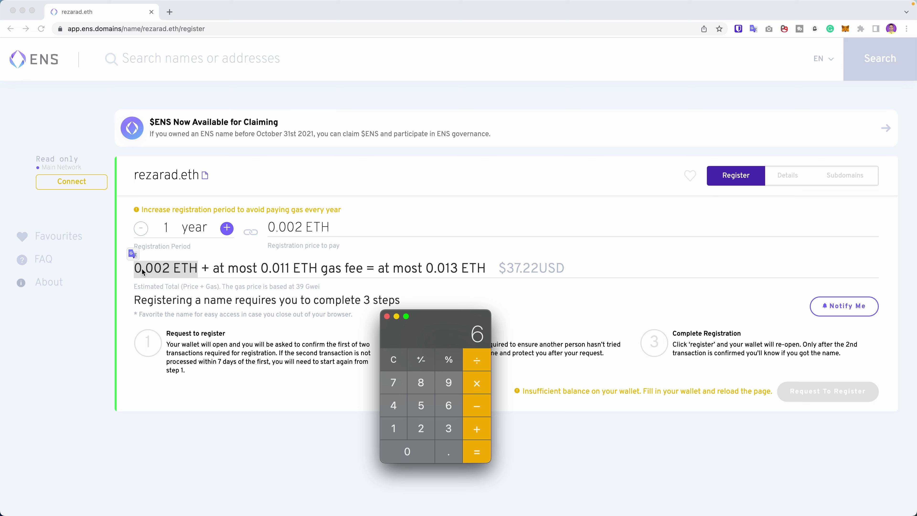
{"action": "key", "text": "super+Tab"}
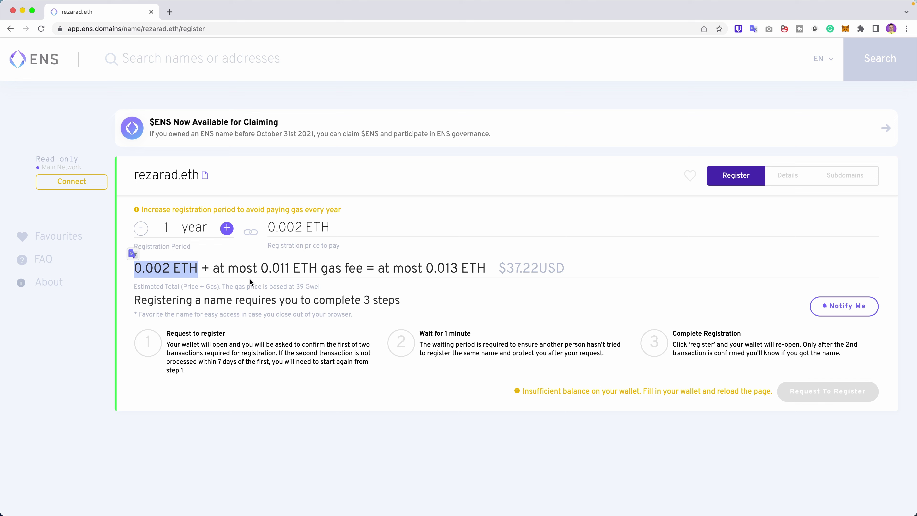
- Examine the gas fee, the maximum ETH total and the USD total in the registration cost estimate
{"action": "left_click_drag", "start_coordinate": [261, 268], "coordinate": [318, 269]}
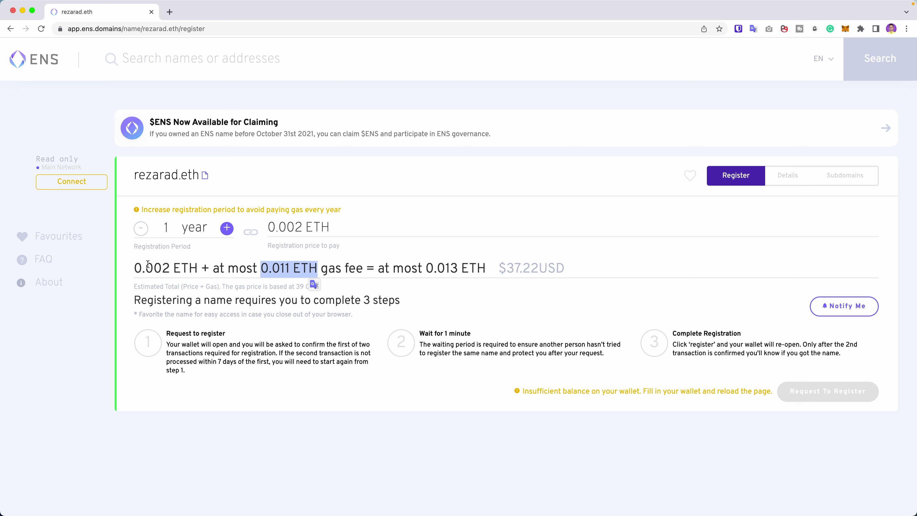
{"action": "left_click", "coordinate": [256, 269]}
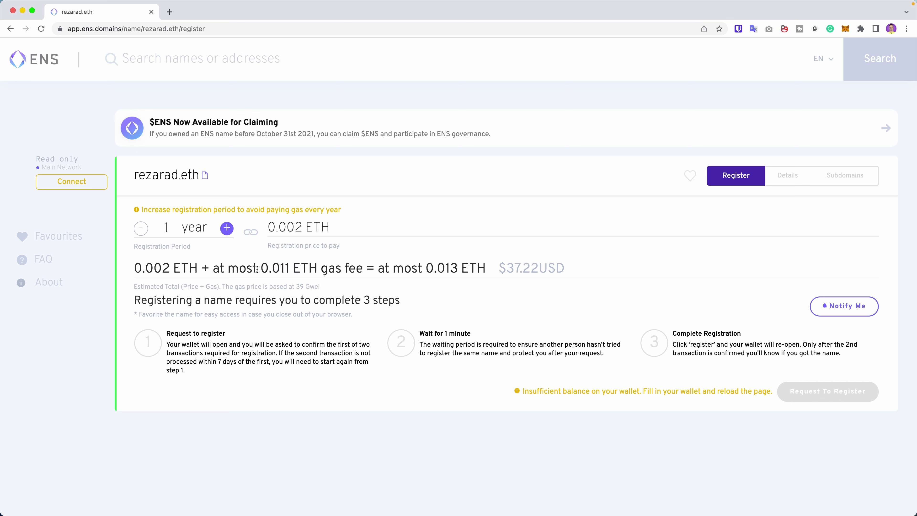
{"action": "left_click_drag", "start_coordinate": [259, 269], "coordinate": [290, 269]}
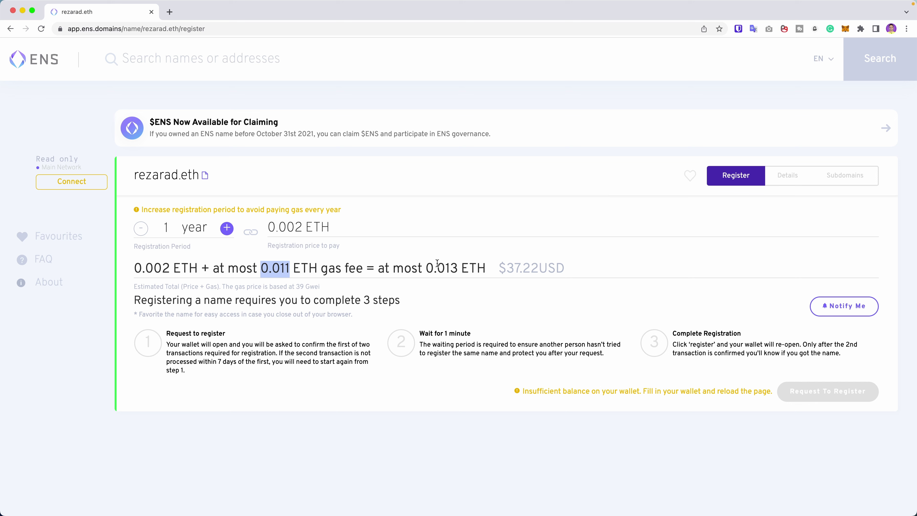
{"action": "double_click", "coordinate": [434, 273]}
{"action": "double_click", "coordinate": [538, 269]}
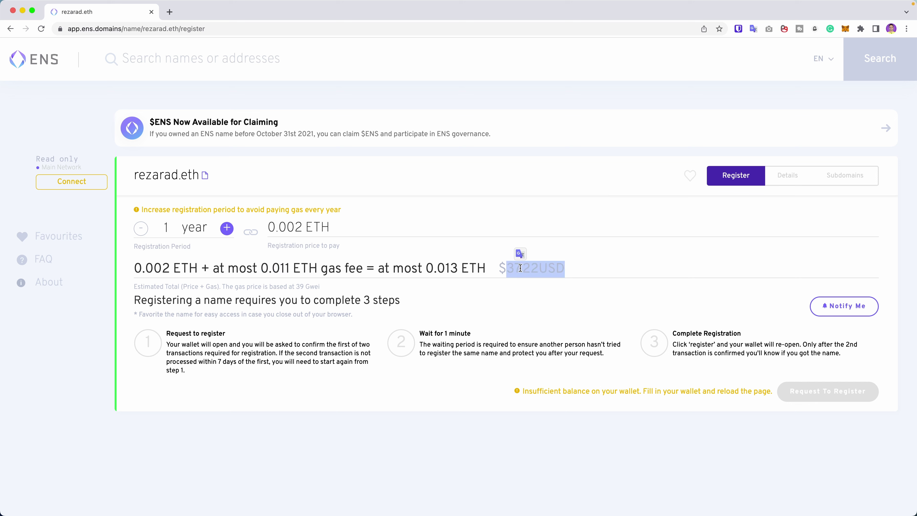
{"action": "double_click", "coordinate": [515, 269]}
- Set the domain's registration period to 10 years
{"action": "left_click", "coordinate": [227, 228]}
{"action": "left_click", "coordinate": [226, 214]}
{"action": "triple_click", "coordinate": [227, 215]}
{"action": "triple_click", "coordinate": [228, 217]}
{"action": "left_click", "coordinate": [228, 218]}
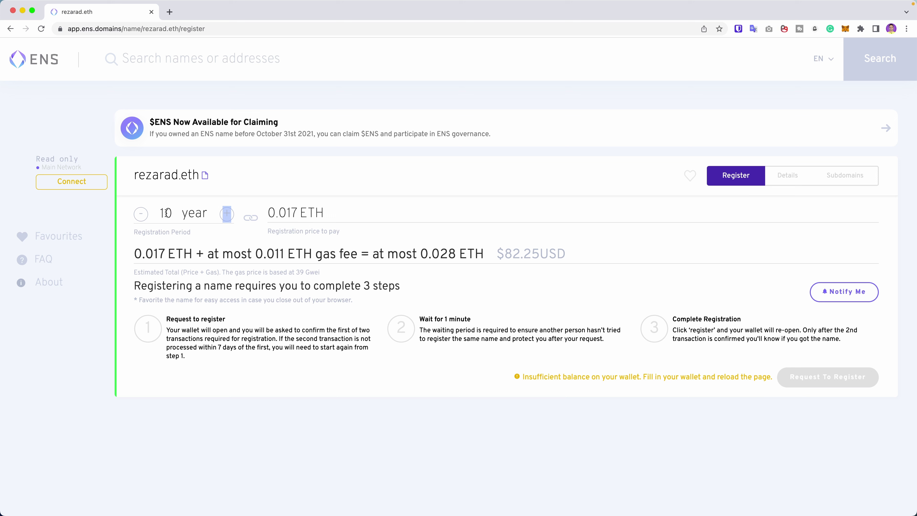
- Highlight the .eth name in the page heading, check the MetaMask wallet's balance, and close the wallet popup
{"action": "triple_click", "coordinate": [189, 175]}
{"action": "left_click", "coordinate": [158, 175]}
{"action": "left_click", "coordinate": [845, 28]}
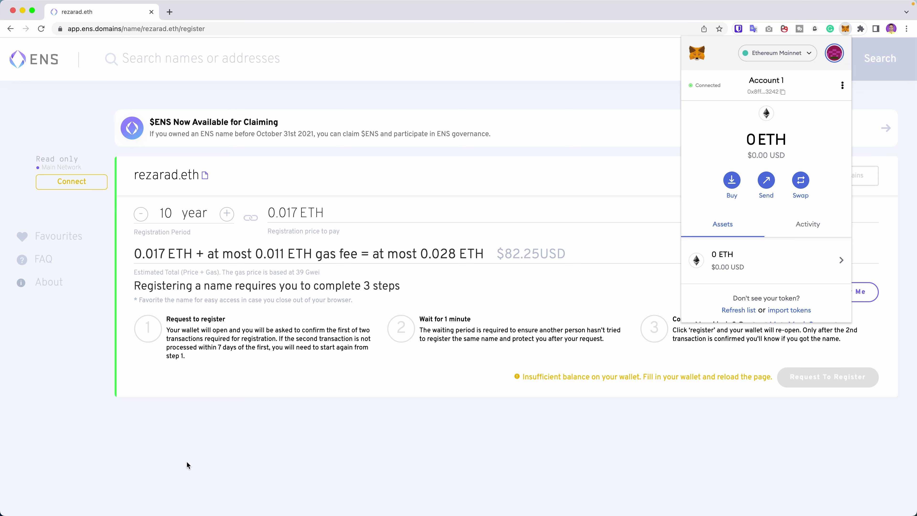
{"action": "left_click", "coordinate": [368, 414]}
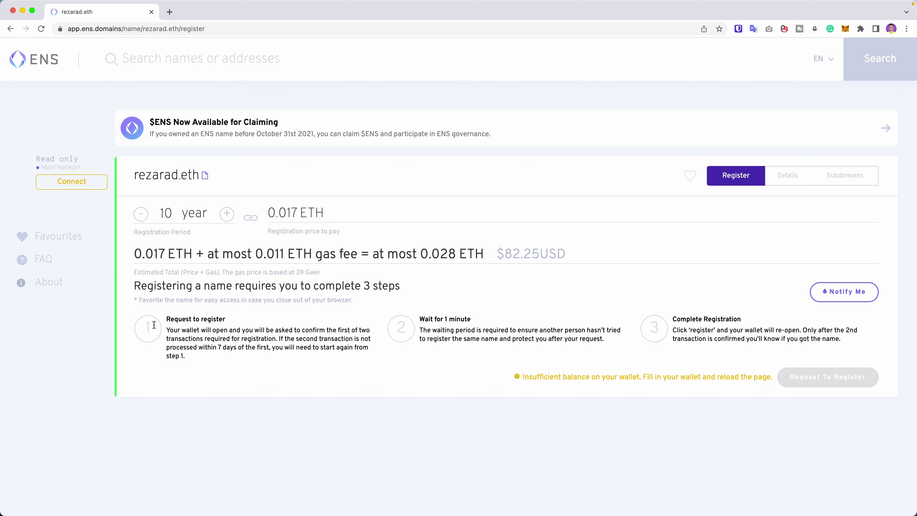
- Open the Bonfida Solana Name Service site and the Unstoppable Domains site, each in its own new tab
{"action": "left_click", "coordinate": [170, 12]}
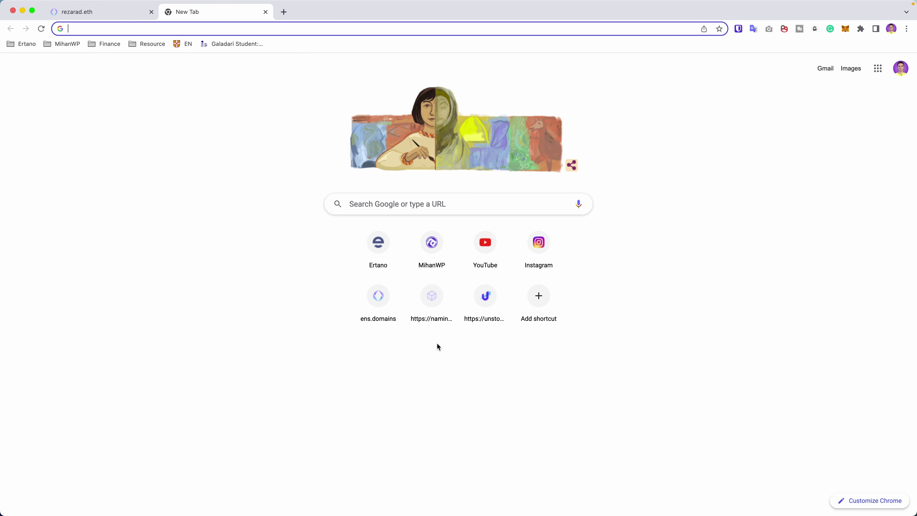
{"action": "left_click", "coordinate": [432, 298]}
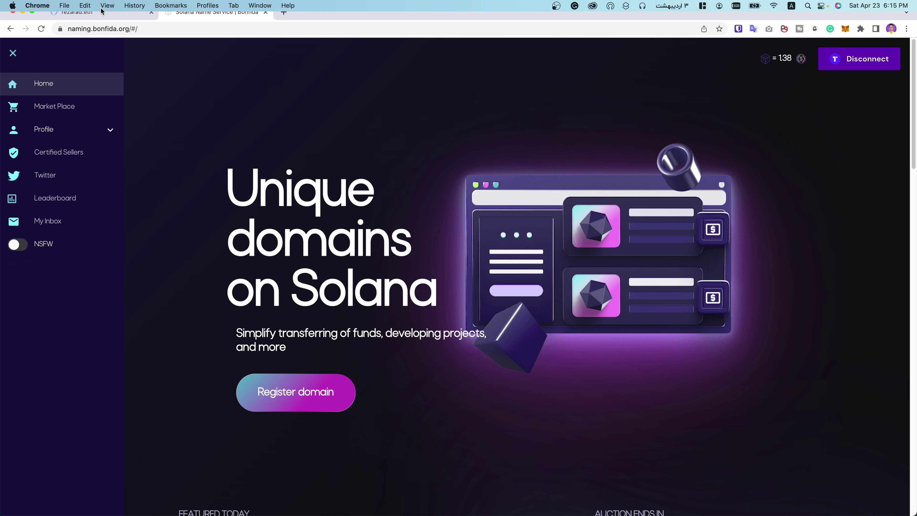
{"action": "left_click", "coordinate": [283, 12]}
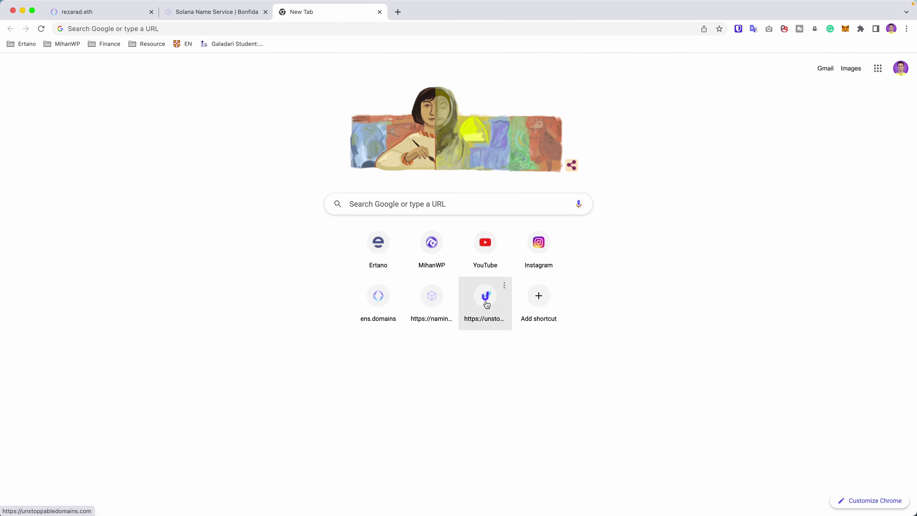
{"action": "left_click", "coordinate": [485, 280]}
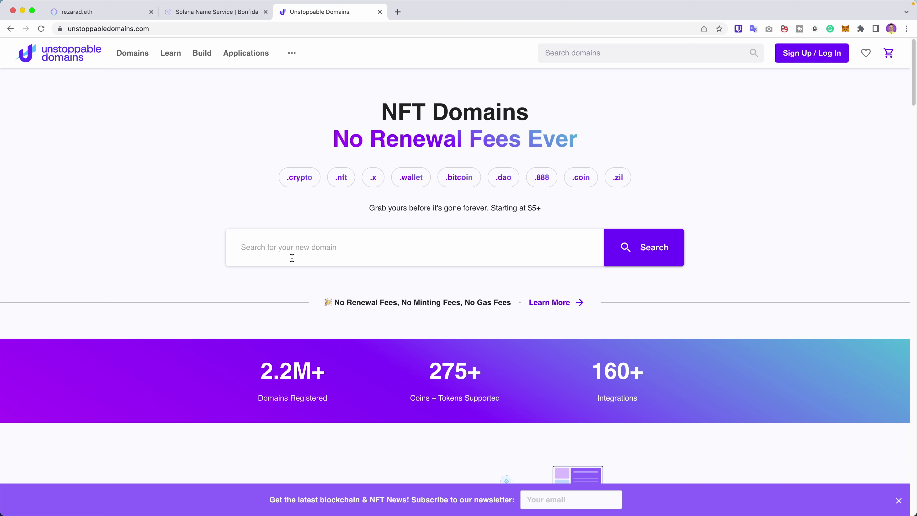
- Search Unstoppable Domains for the owner's name as a domain and select the search term on the results page
{"action": "type", "text": "rezahrad"}
{"action": "key", "text": "Return"}
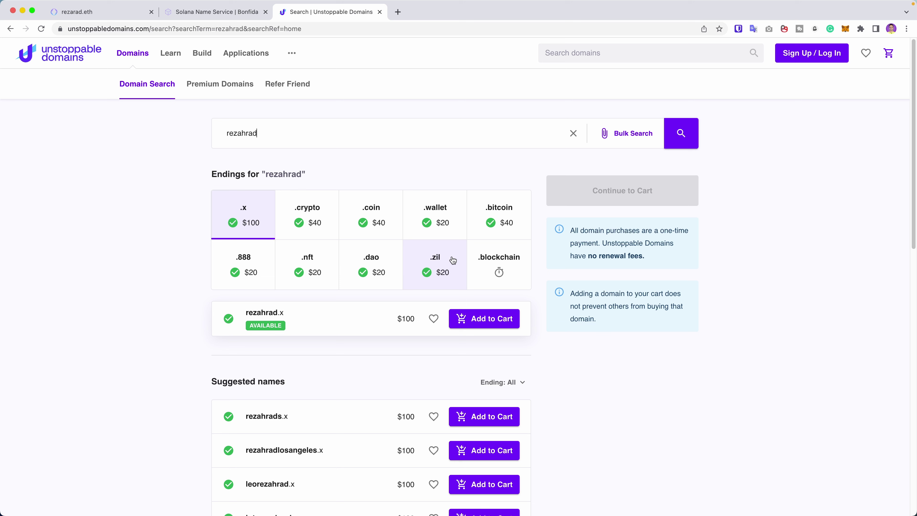
{"action": "double_click", "coordinate": [310, 137]}
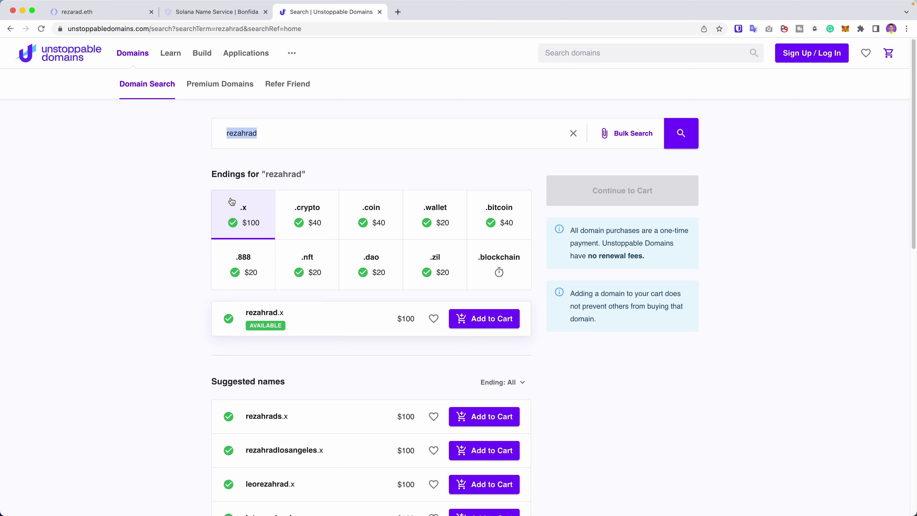
- Search Unstoppable Domains for google and check the availability status of its .x ending
{"action": "type", "text": "google"}
{"action": "key", "text": "Return"}
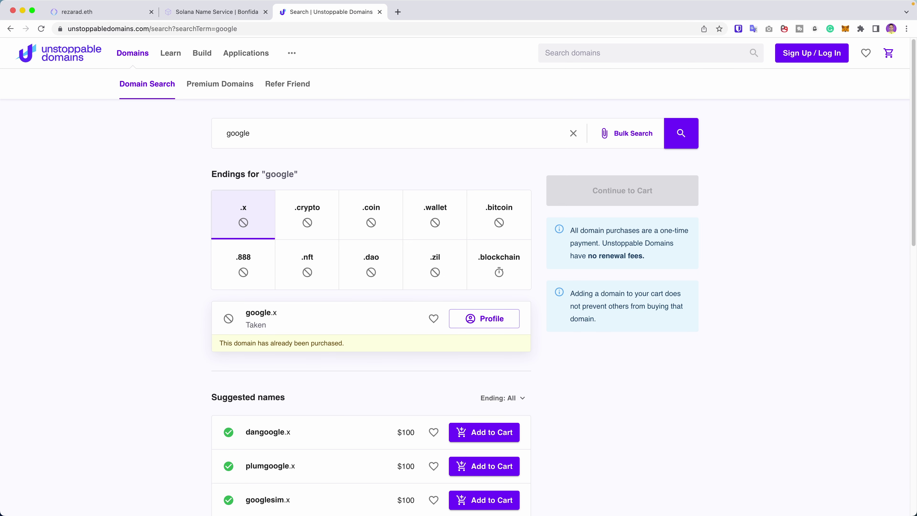
{"action": "mouse_move", "coordinate": [243, 226]}
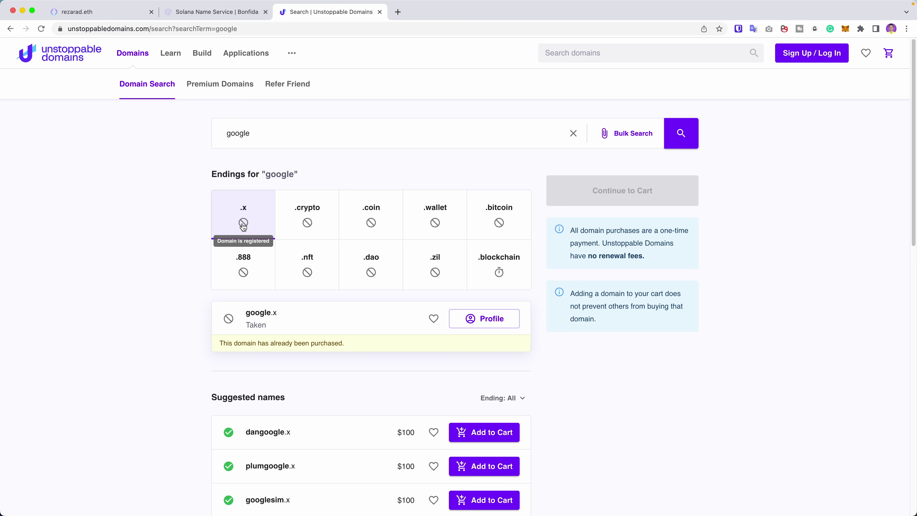
- Search for mihanwp as a domain name and check the availability status of its .x ending
{"action": "double_click", "coordinate": [259, 132]}
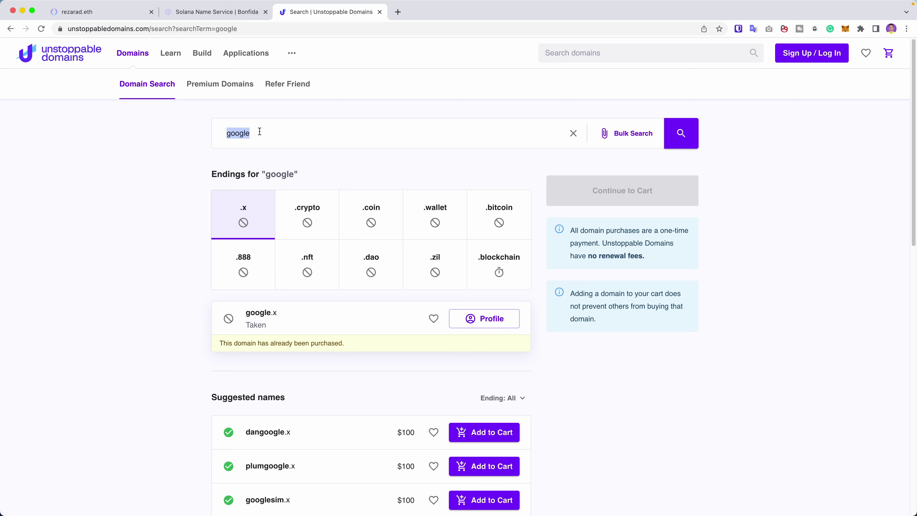
{"action": "type", "text": "mihanwp"}
{"action": "key", "text": "Return"}
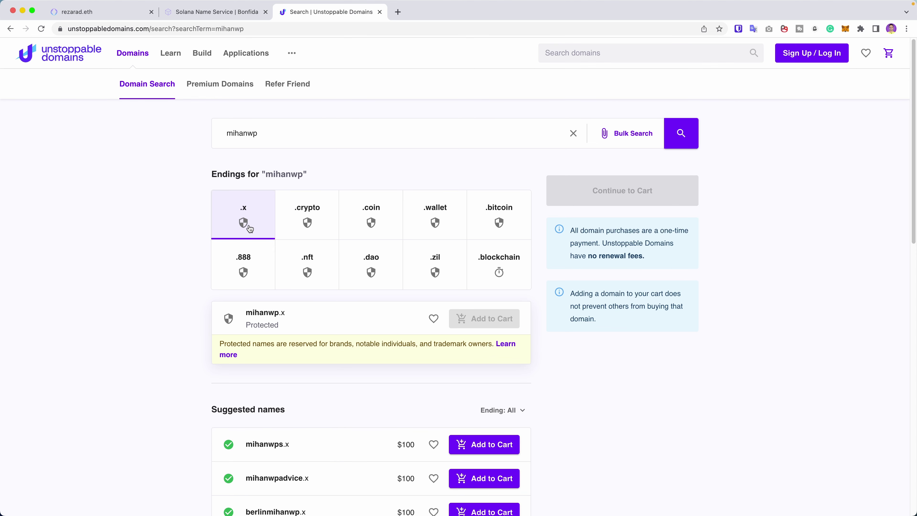
{"action": "mouse_move", "coordinate": [241, 225]}
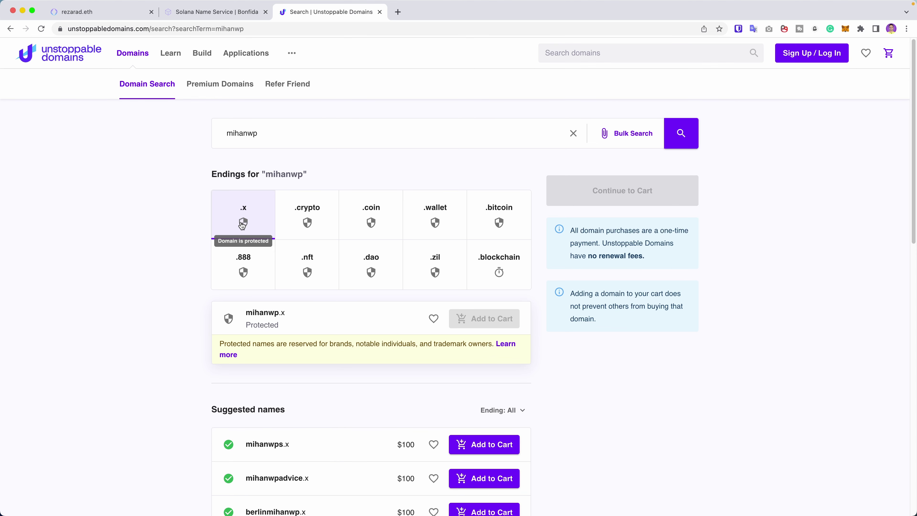
- Search for apple as a domain name, review its endings and suggested names, and select the search term
{"action": "double_click", "coordinate": [242, 132]}
{"action": "type", "text": "apple"}
{"action": "key", "text": "Return"}
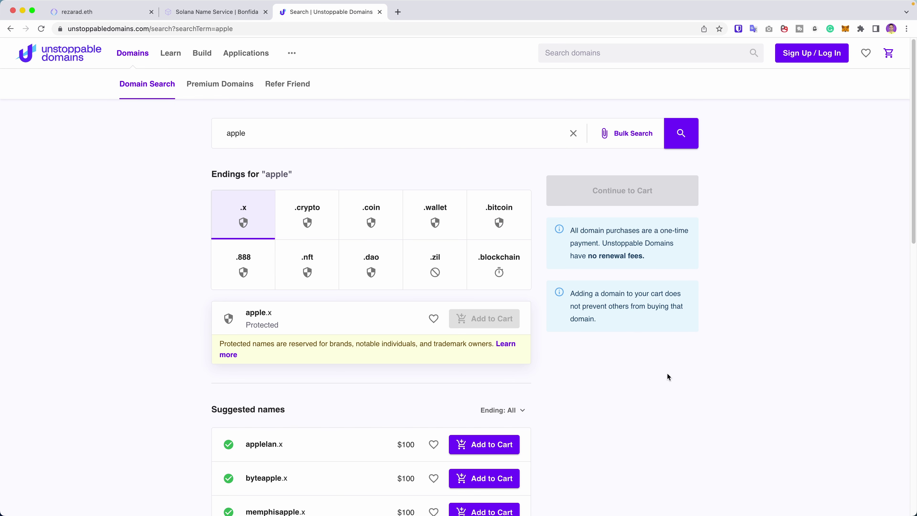
{"action": "scroll", "coordinate": [665, 398], "scroll_direction": "down", "scroll_amount": 10}
{"action": "scroll", "coordinate": [628, 361], "scroll_direction": "up", "scroll_amount": 10}
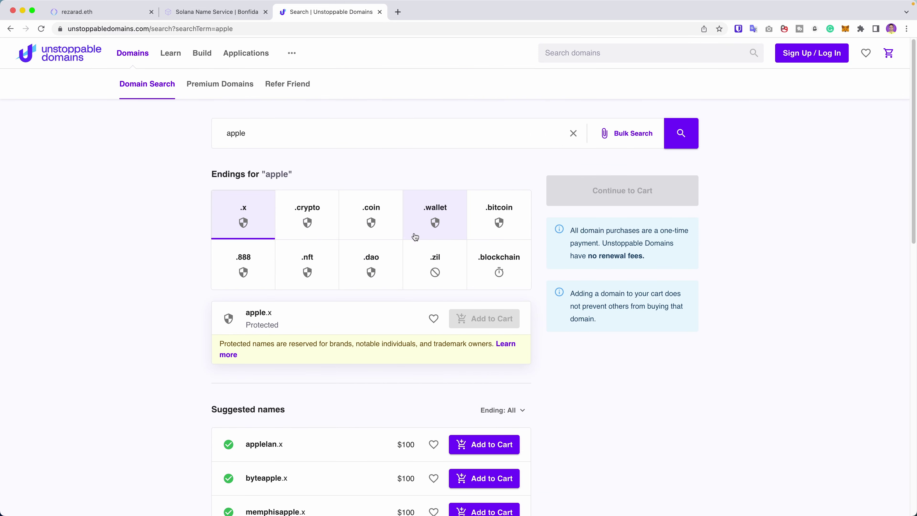
{"action": "double_click", "coordinate": [241, 130]}
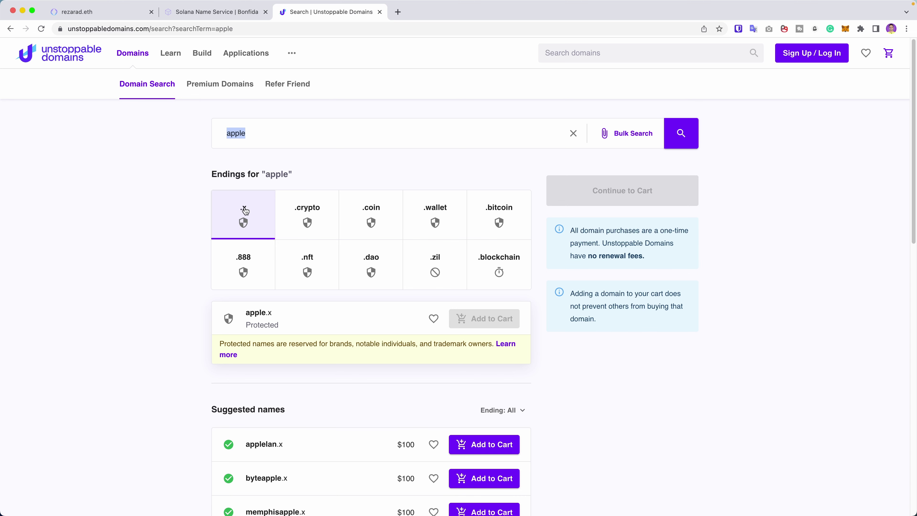
- Move the Bonfida tab after the Unstoppable Domains tab and open its domain registration marketplace
{"action": "mouse_move", "coordinate": [209, 48]}
{"action": "left_click_drag", "start_coordinate": [199, 13], "coordinate": [327, 12]}
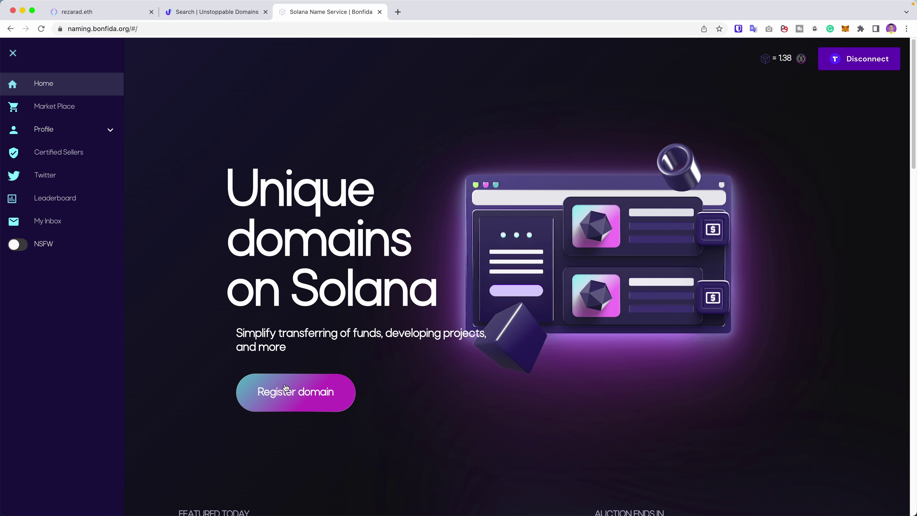
{"action": "left_click", "coordinate": [293, 397]}
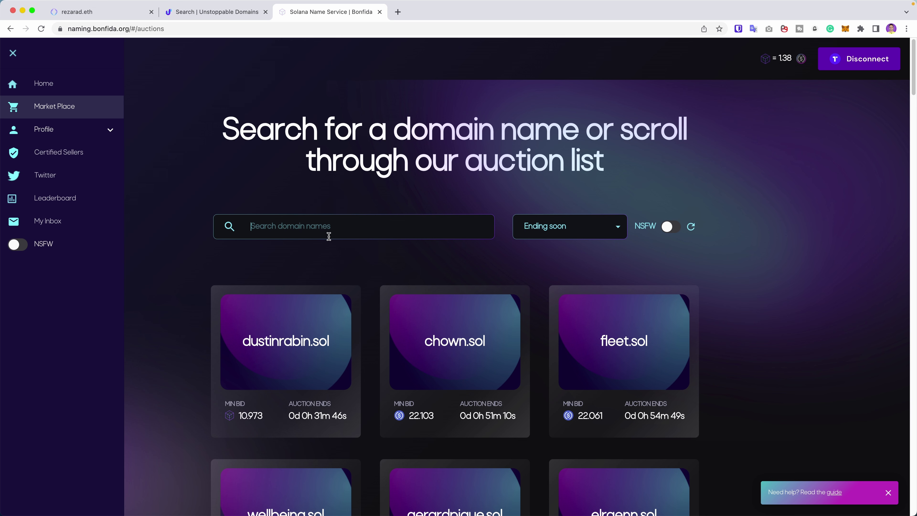
- Check the availability of ertano and google as .sol domains in the Bonfida marketplace
{"action": "left_click", "coordinate": [268, 230]}
{"action": "type", "text": "ertano"}
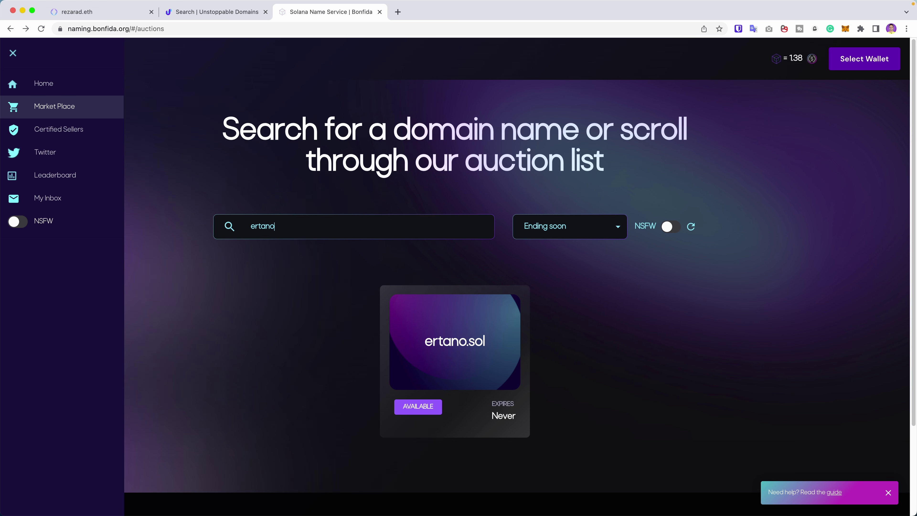
{"action": "triple_click", "coordinate": [342, 227]}
{"action": "type", "text": "google"}
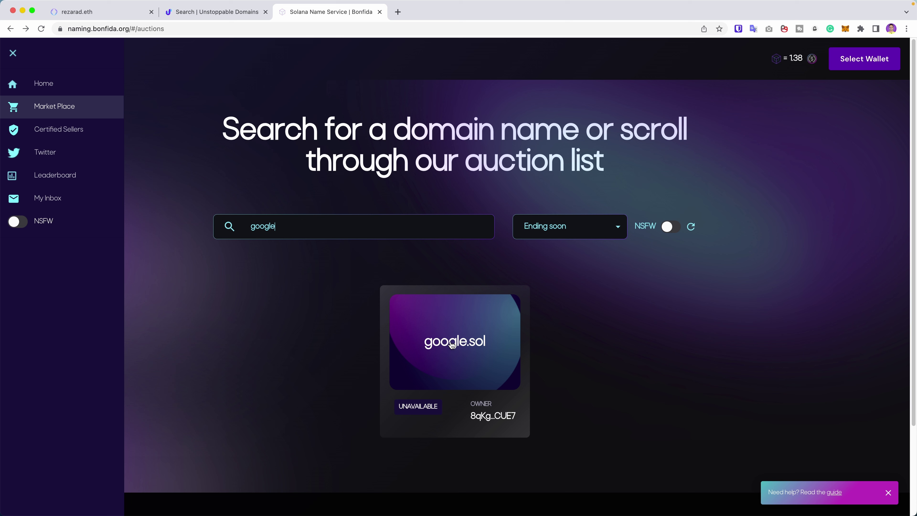
- Search the marketplace for ertano and open the ertano.sol domain page
{"action": "triple_click", "coordinate": [284, 218]}
{"action": "left_click", "coordinate": [283, 217]}
{"action": "double_click", "coordinate": [298, 224]}
{"action": "type", "text": "ertano"}
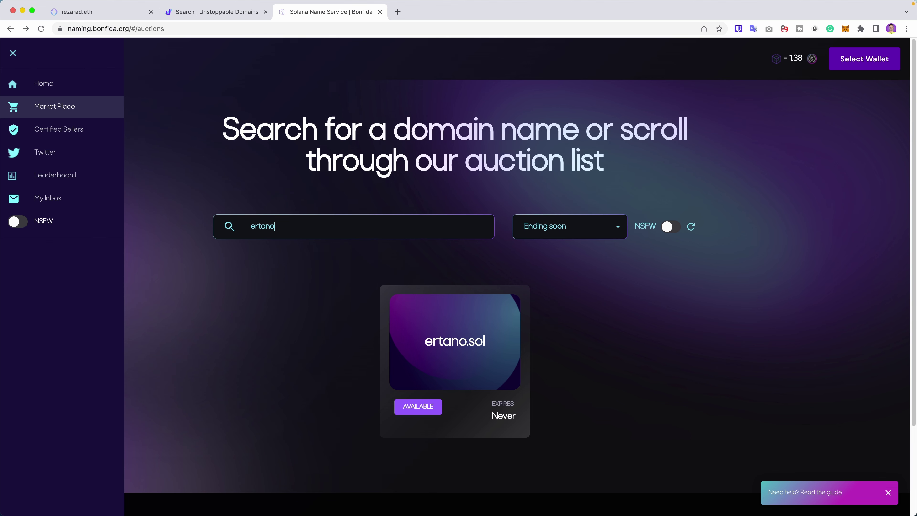
{"action": "left_click", "coordinate": [446, 345]}
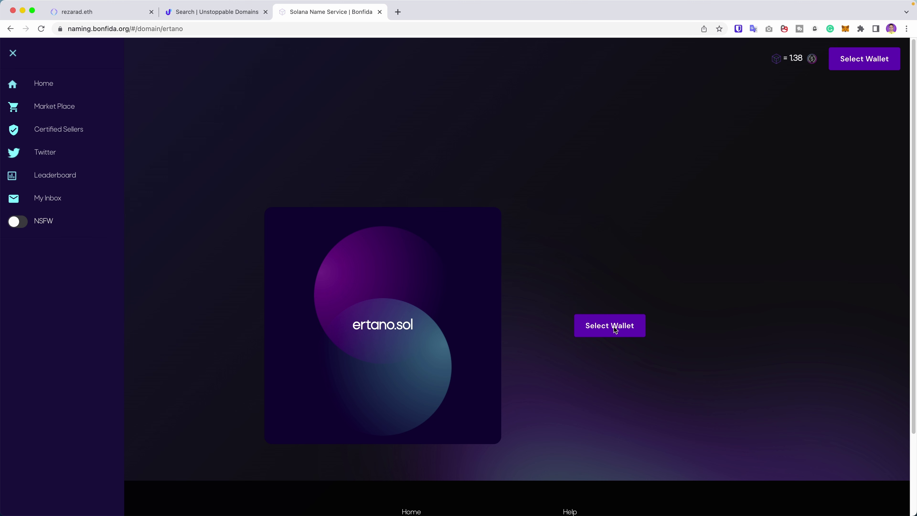
- Connect a Torus wallet to Bonfida by signing in with a Google account
{"action": "left_click", "coordinate": [605, 329]}
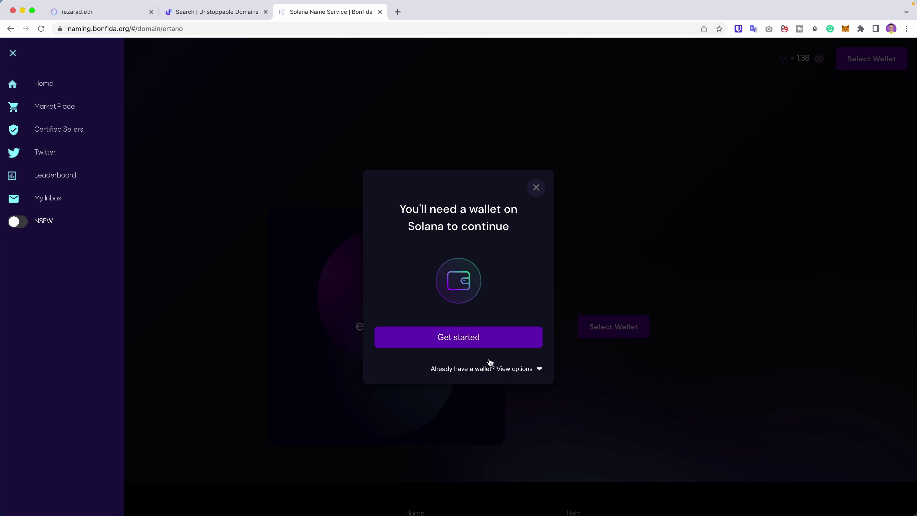
{"action": "left_click", "coordinate": [449, 341]}
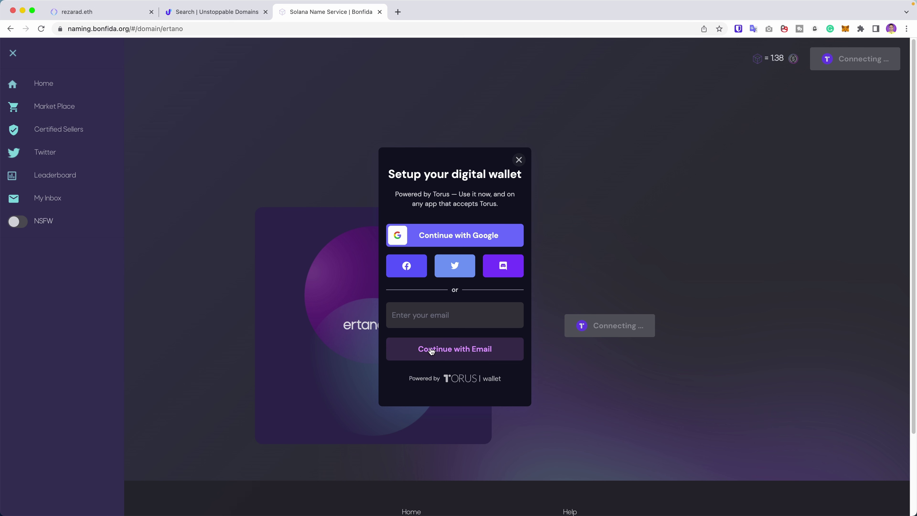
{"action": "left_click", "coordinate": [426, 311]}
{"action": "double_click", "coordinate": [441, 194]}
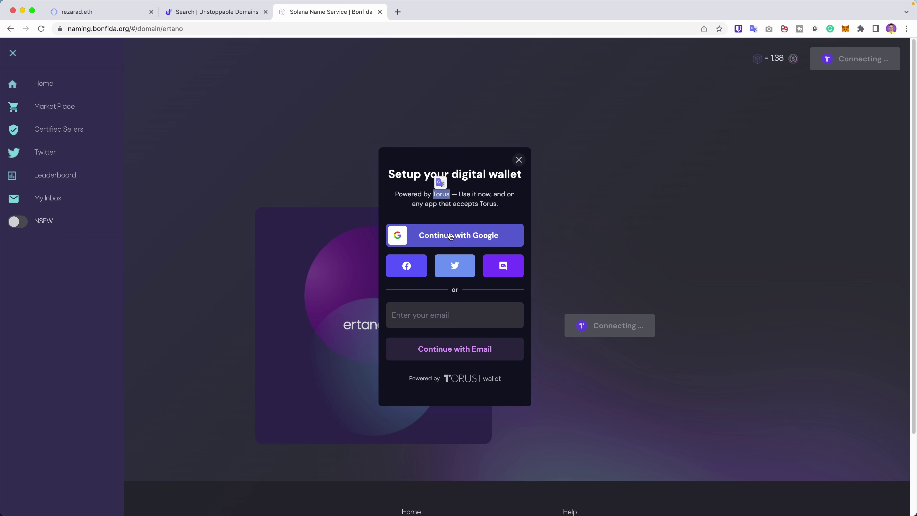
{"action": "left_click", "coordinate": [450, 236]}
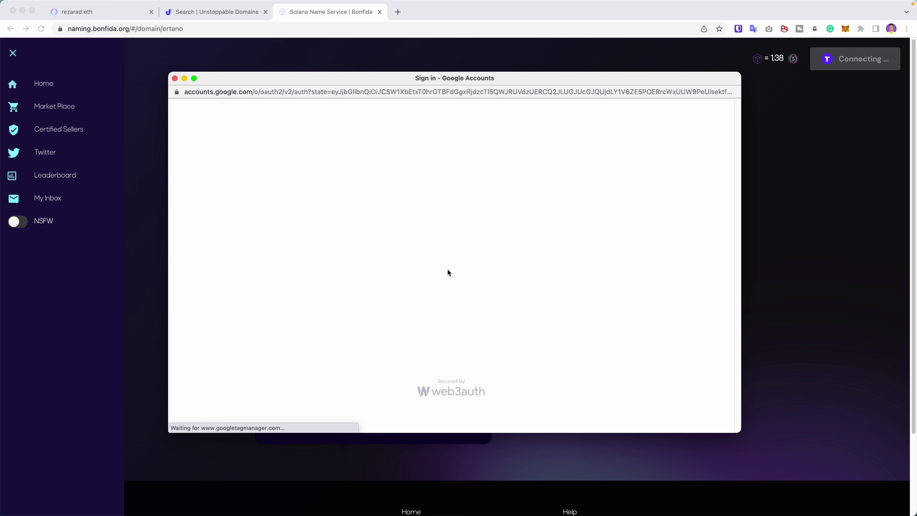
{"action": "left_click", "coordinate": [425, 213]}
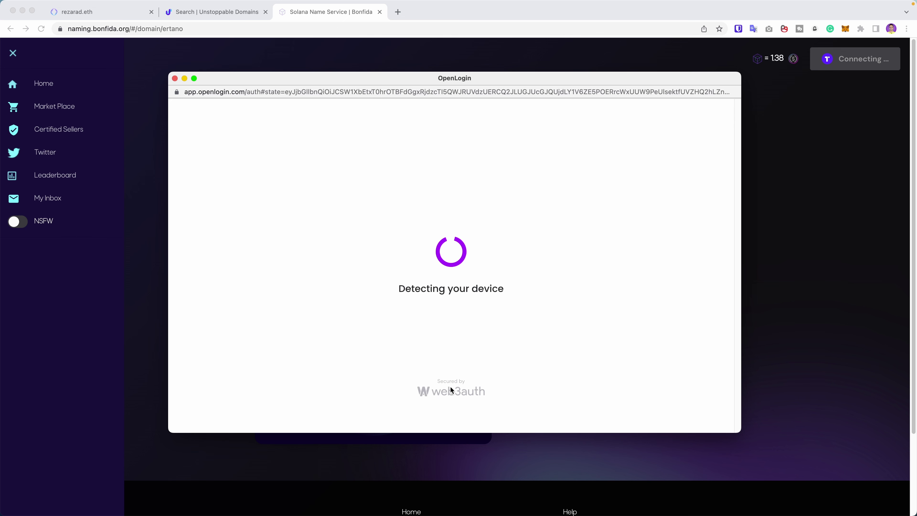
{"action": "left_click", "coordinate": [398, 12]}
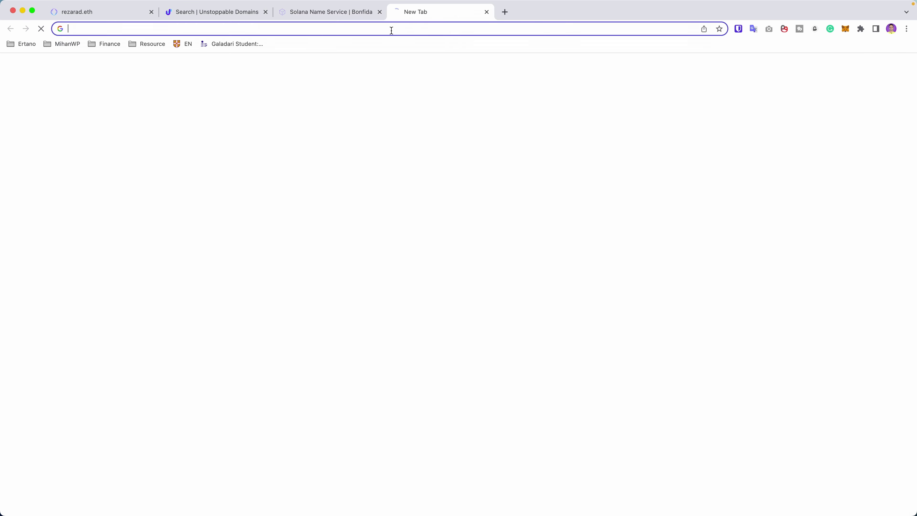
{"action": "left_click", "coordinate": [330, 12]}
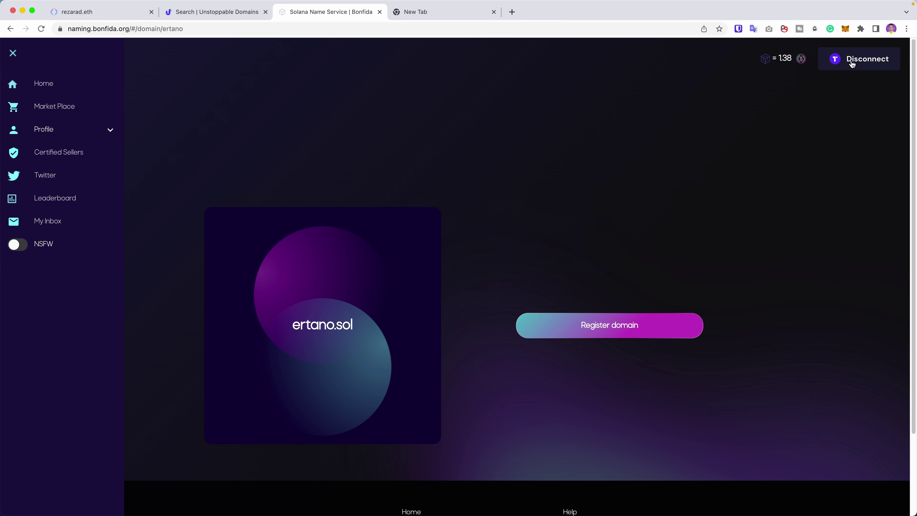
{"action": "left_click", "coordinate": [494, 12]}
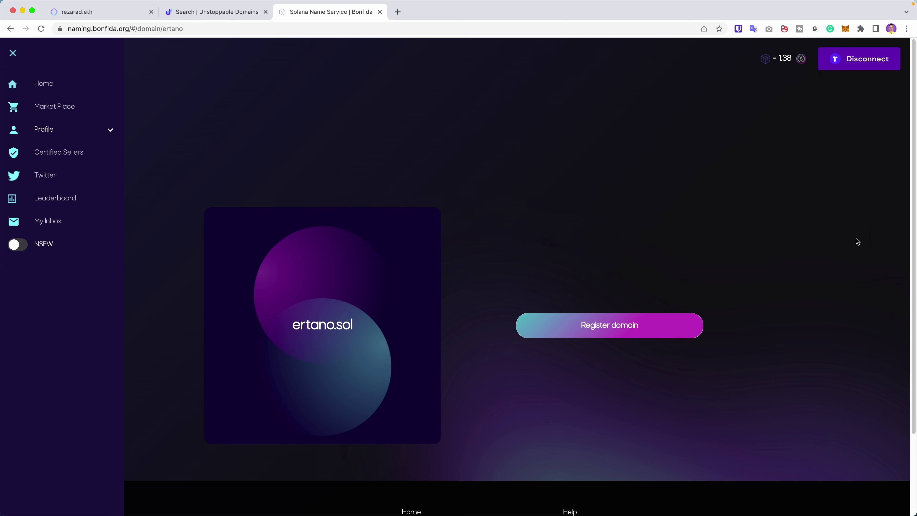
- Open the registration dialog for ertano.sol, check the ENS registration page's pricing, and return to Bonfida
{"action": "left_click", "coordinate": [600, 329]}
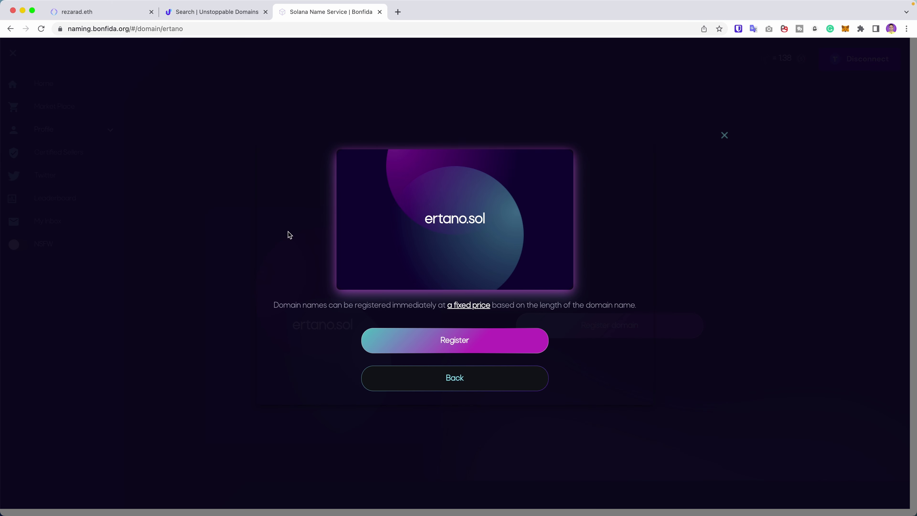
{"action": "left_click", "coordinate": [83, 14]}
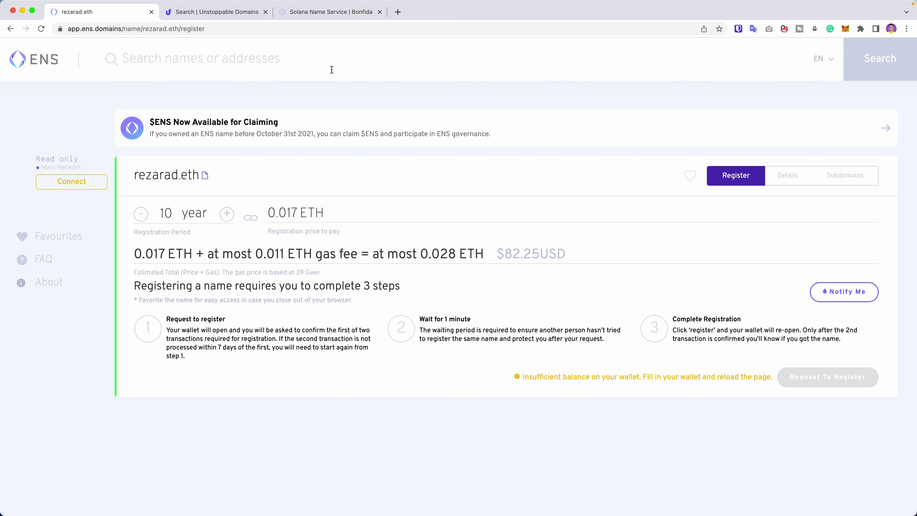
{"action": "left_click", "coordinate": [318, 16]}
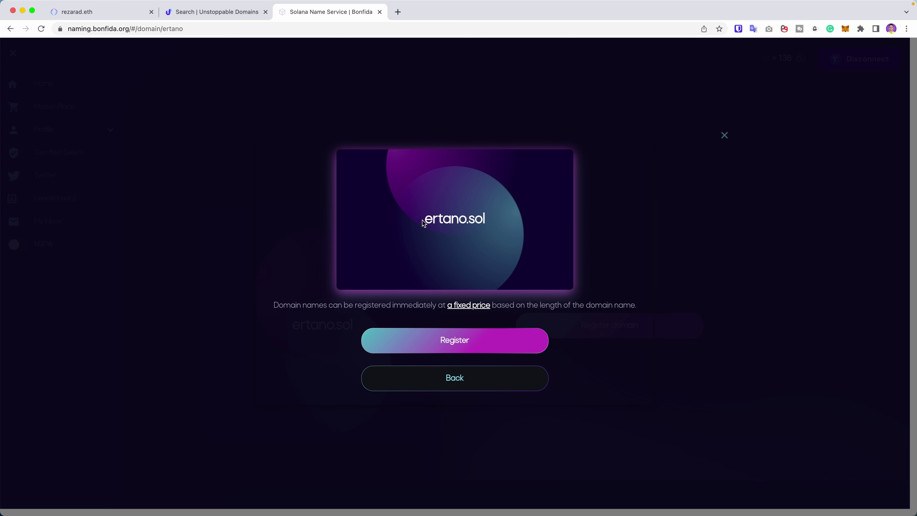
- Switch to the Unstoppable Domains site, dismiss the newsletter popup, and highlight the notice about one-time payment without renewal fees
{"action": "left_click", "coordinate": [223, 13]}
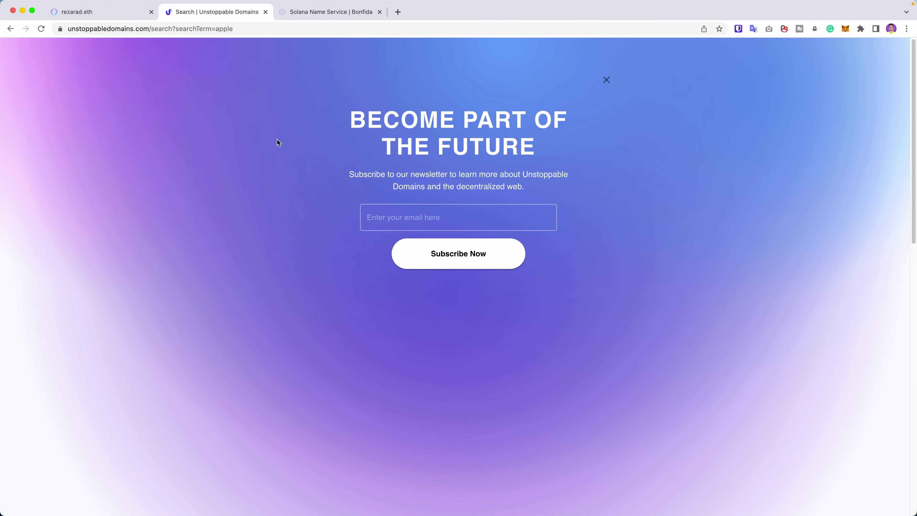
{"action": "left_click", "coordinate": [606, 80]}
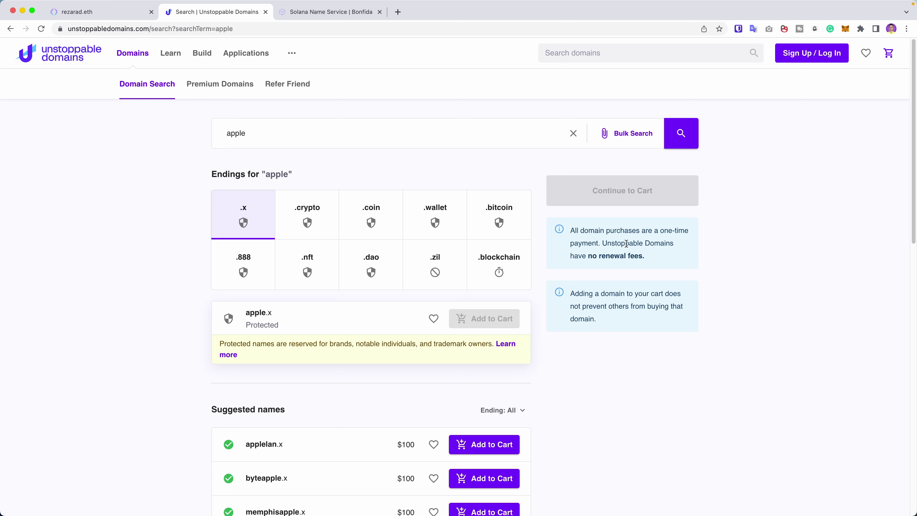
{"action": "triple_click", "coordinate": [600, 229]}
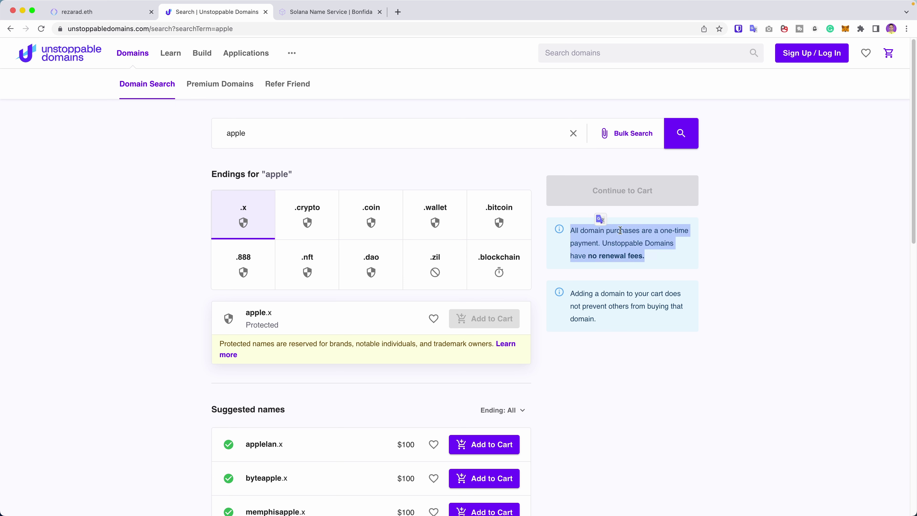
- Search Unstoppable Domains for ertano to check its prices across the available endings
{"action": "left_click", "coordinate": [250, 222]}
{"action": "scroll", "coordinate": [177, 312], "scroll_direction": "down", "scroll_amount": 1}
{"action": "scroll", "coordinate": [177, 312], "scroll_direction": "up", "scroll_amount": 1}
{"action": "double_click", "coordinate": [260, 139]}
{"action": "left_click", "coordinate": [262, 128]}
{"action": "double_click", "coordinate": [249, 143]}
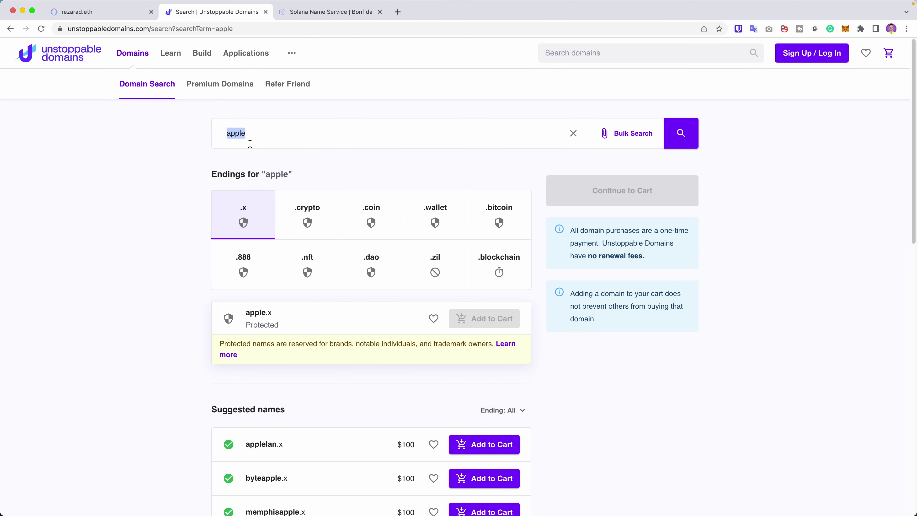
{"action": "type", "text": "ertano"}
{"action": "key", "text": "Return"}
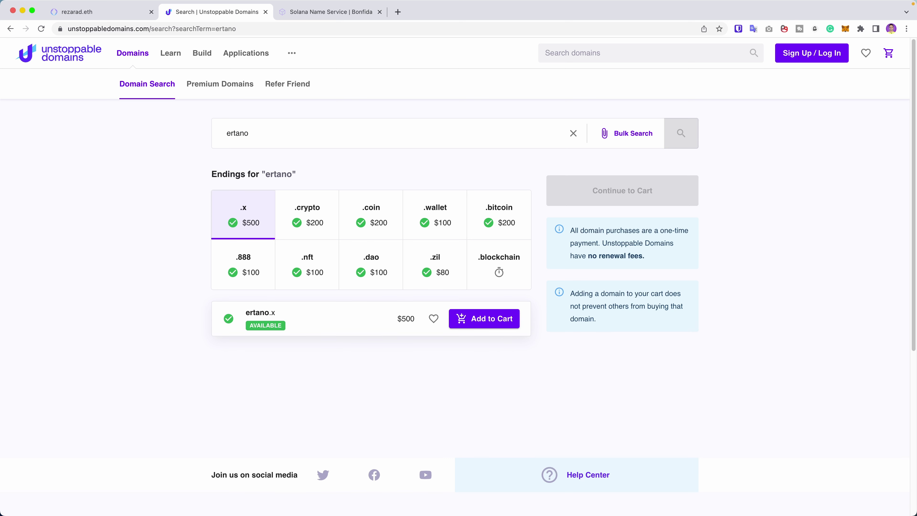